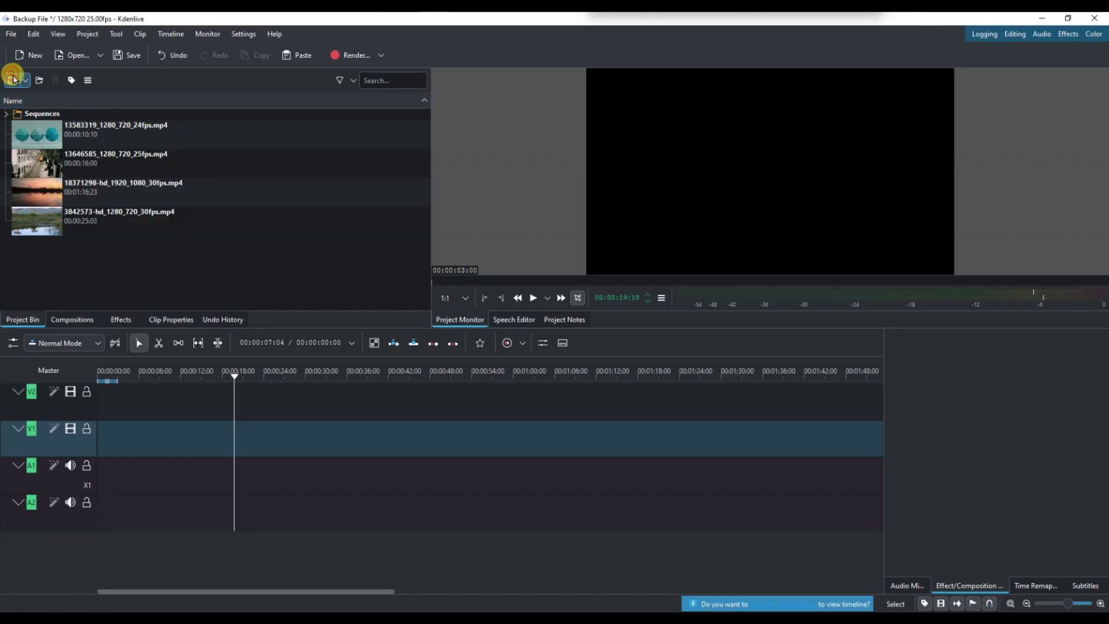
Import the crickets ambience WAV file into the Project Bin
left_click(13, 78)
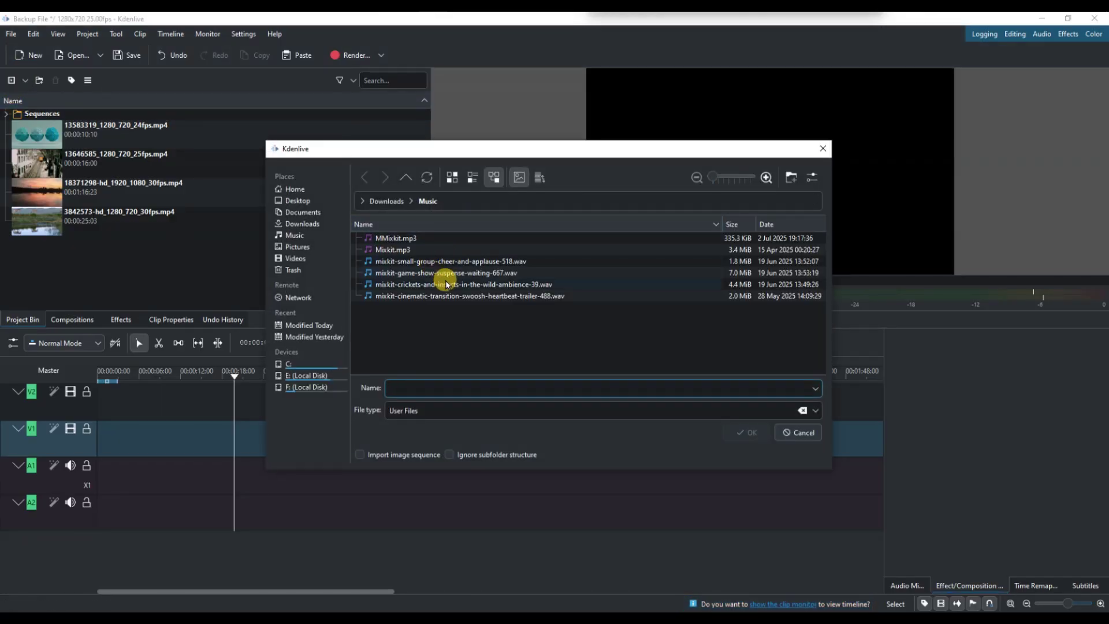
left_click(447, 283)
left_click(741, 435)
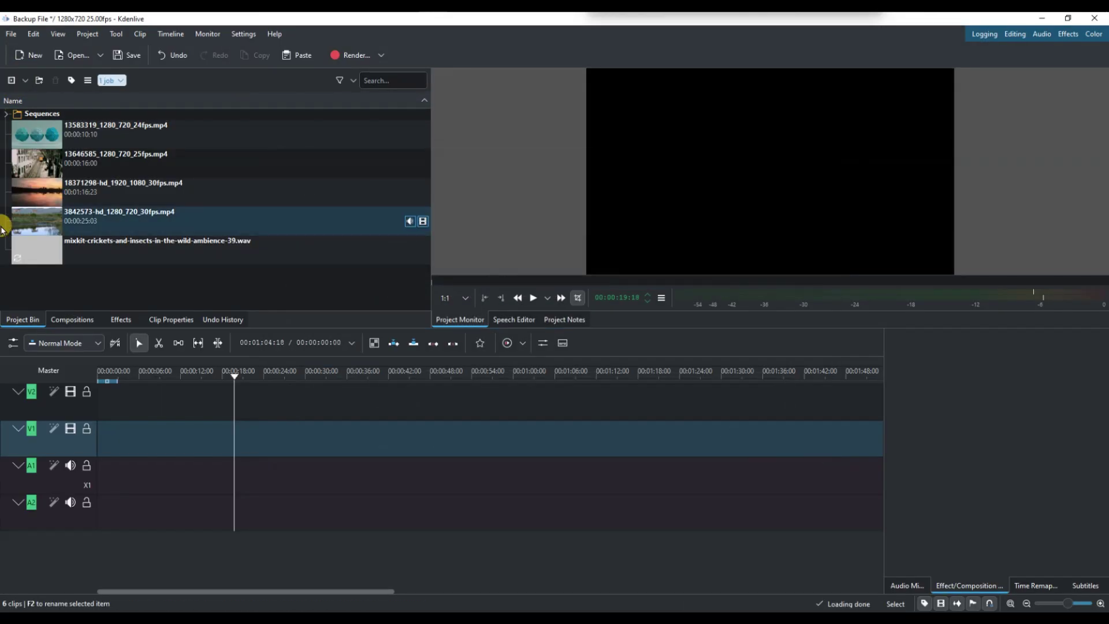
Place the crickets clip at the start of audio track A1
left_click(121, 250)
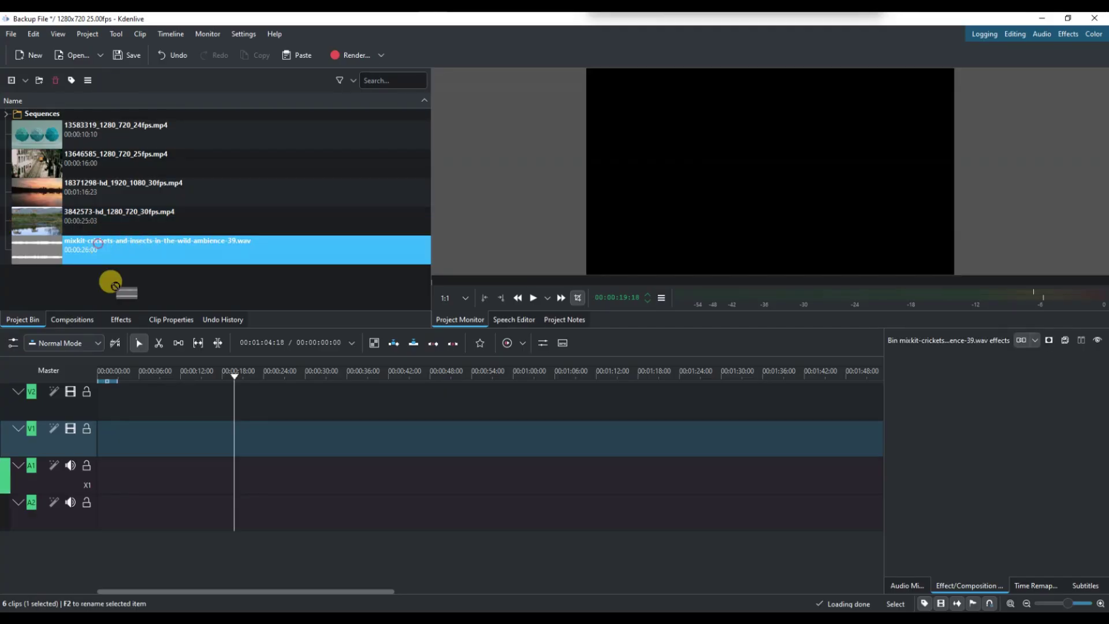
mouse_move(111, 283)
left_mouse_down()
mouse_move(98, 453)
mouse_move(170, 457)
left_mouse_up()
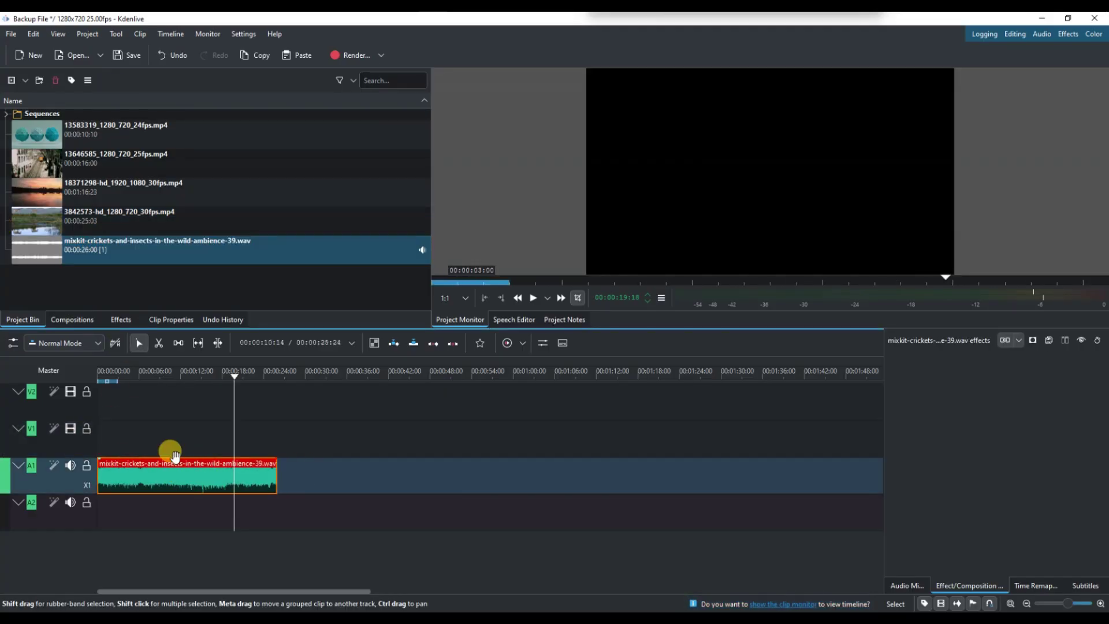
left_click(97, 376)
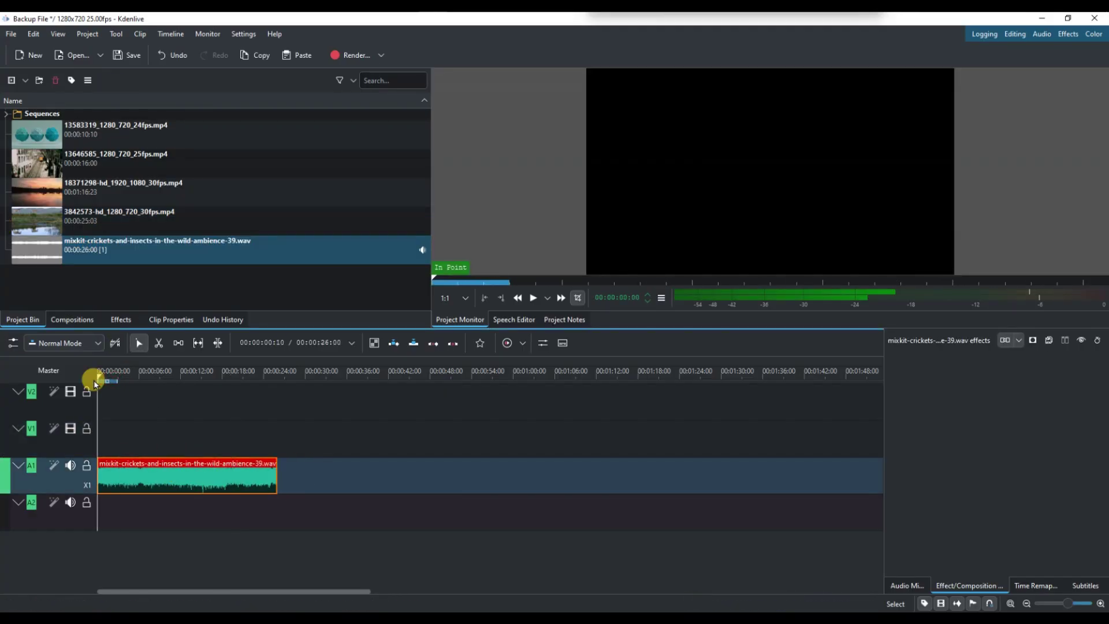
Search the effects for 'audio spec' and drag Audio Spectrum Filter toward the clip
left_click(121, 319)
left_click(57, 99)
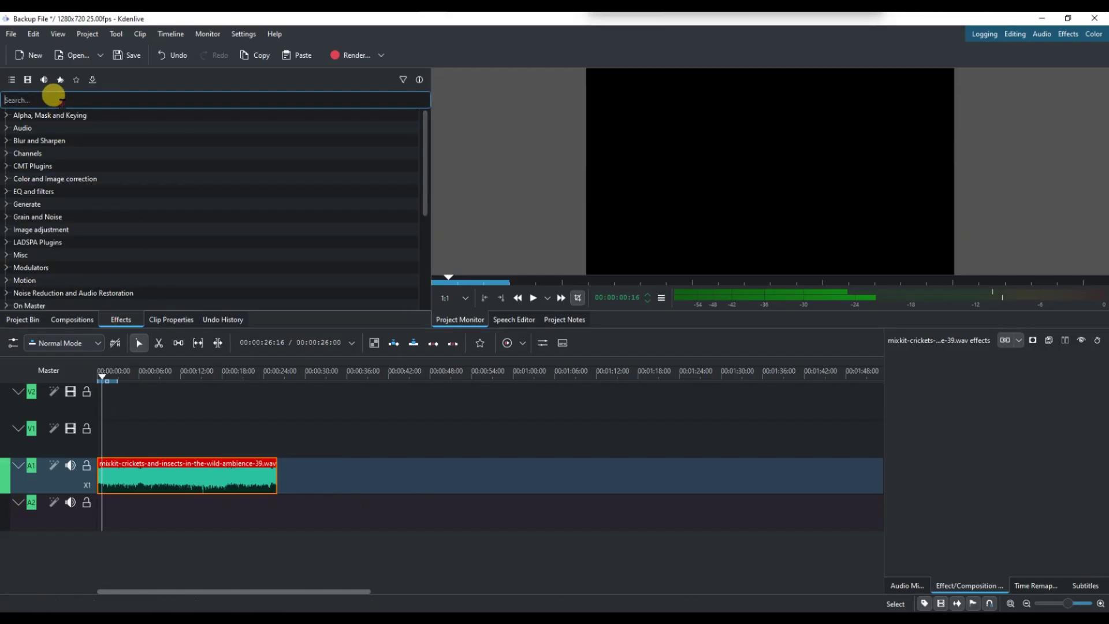
type("audio")
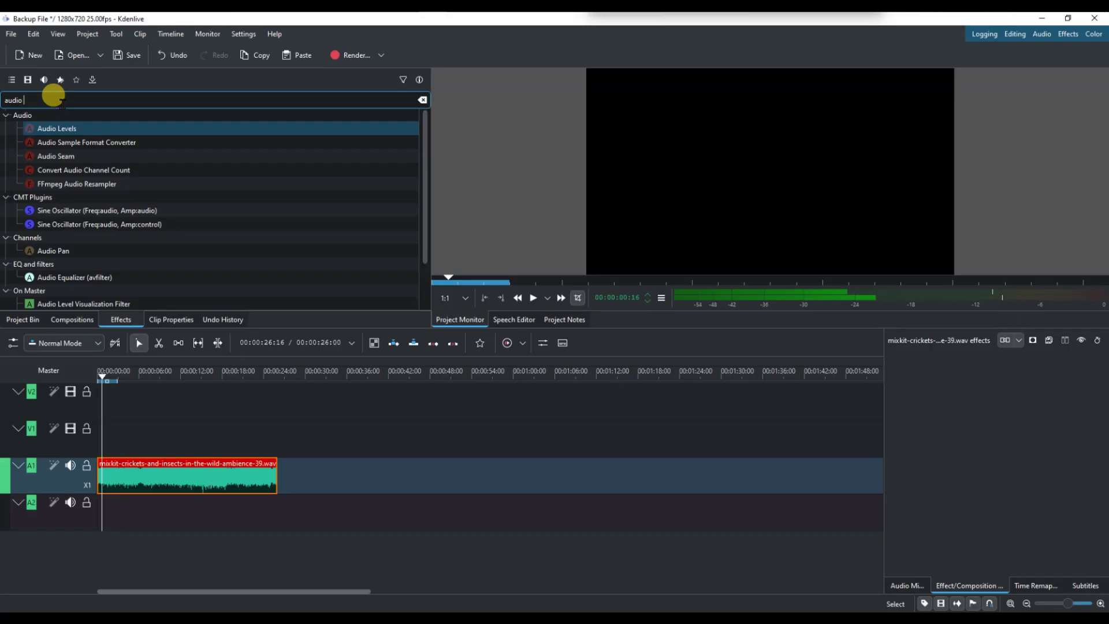
type(" spec")
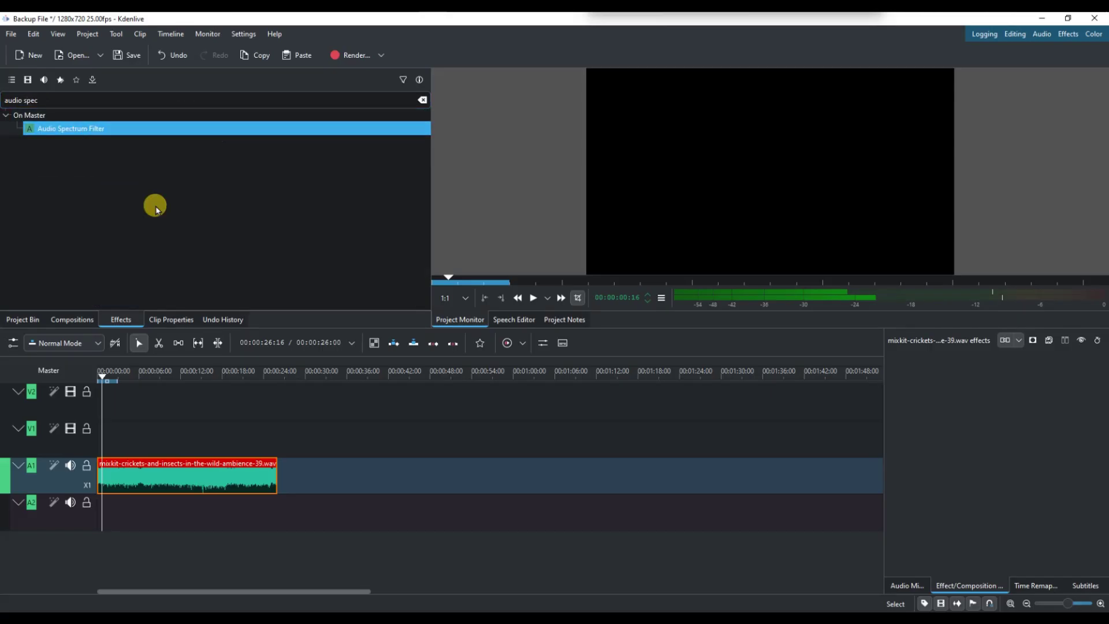
mouse_move(69, 127)
left_mouse_down()
mouse_move(854, 494)
mouse_move(914, 496)
left_mouse_up()
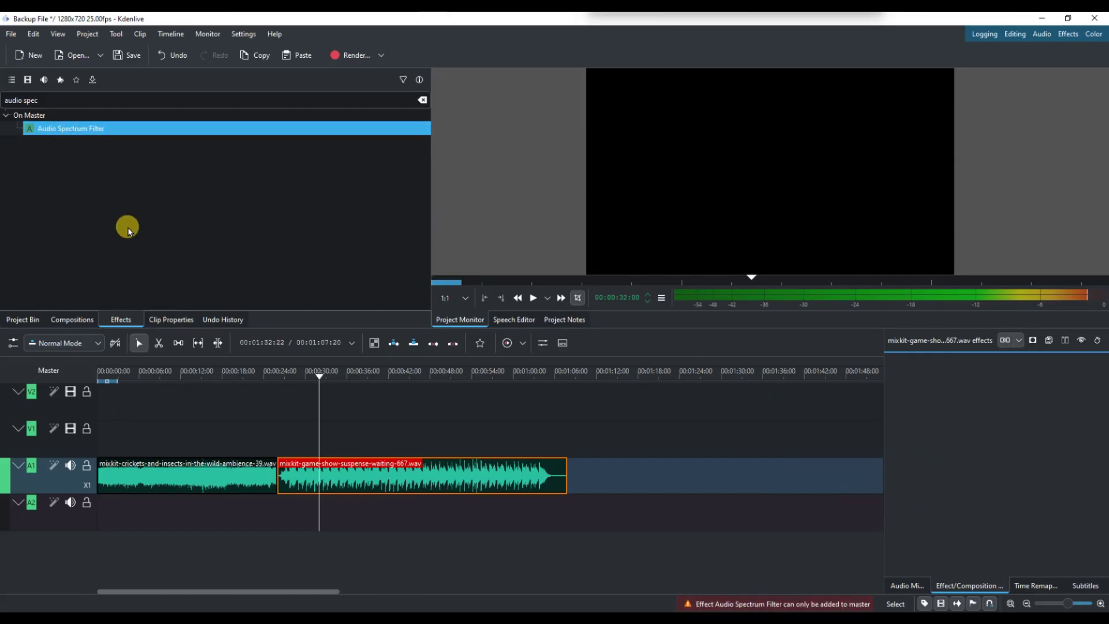
Apply Audio Spectrum Filter to Master with Line graph type, previewing playback
left_click(48, 370)
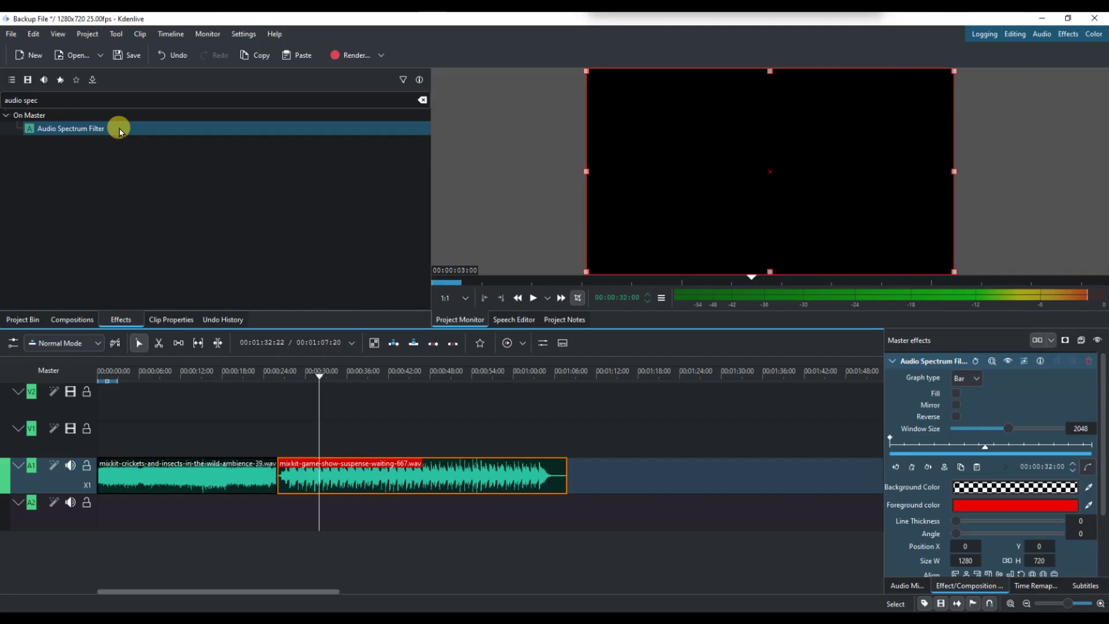
key("space")
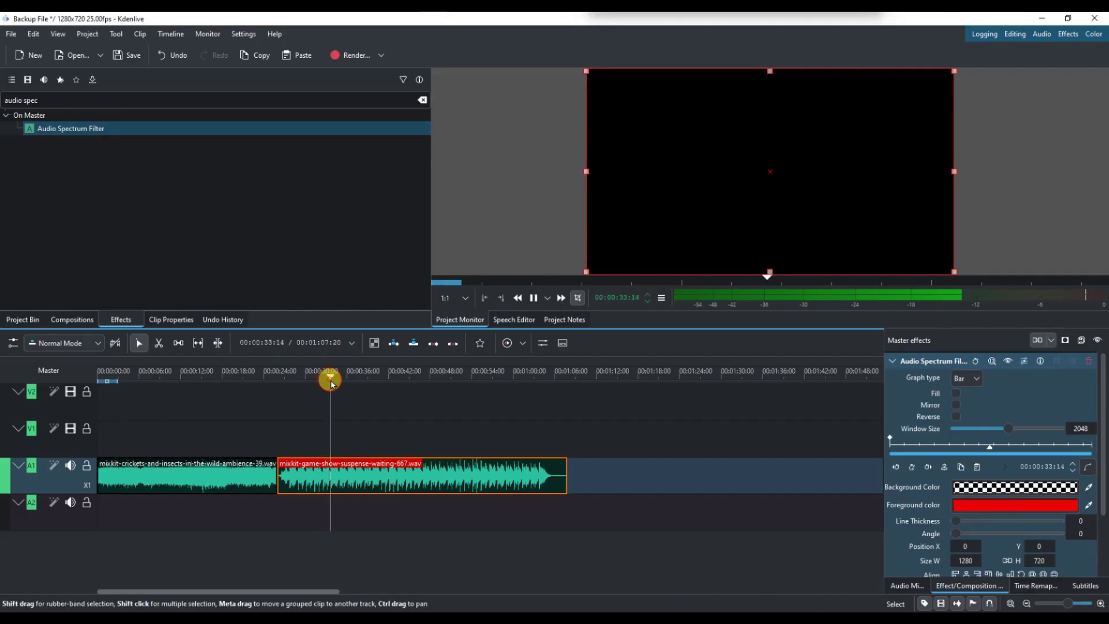
key("space")
left_click(974, 377)
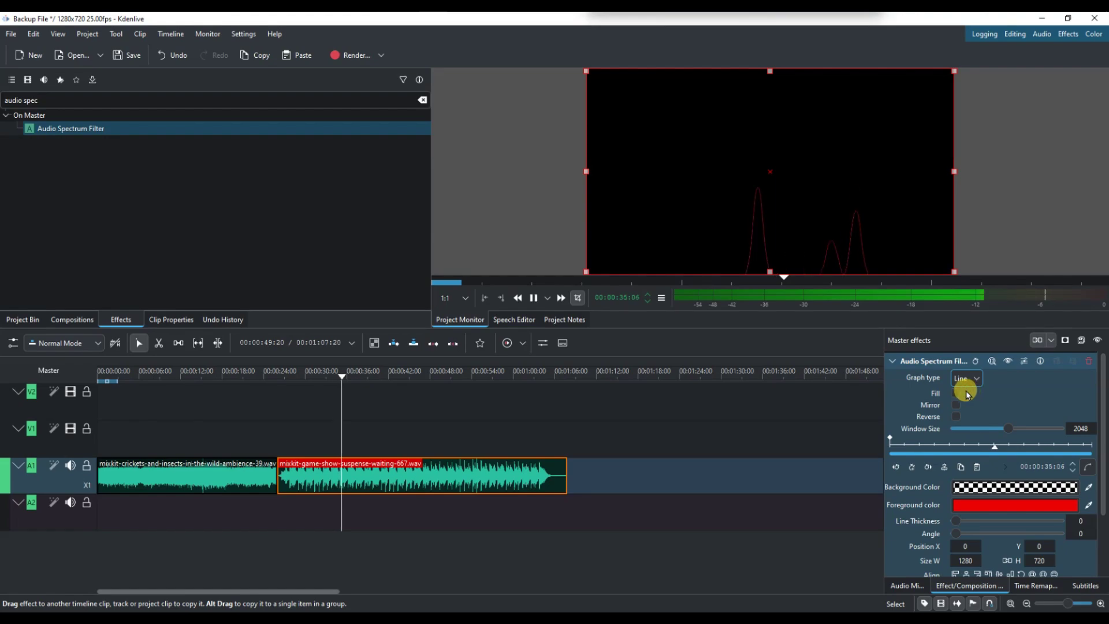
key("space")
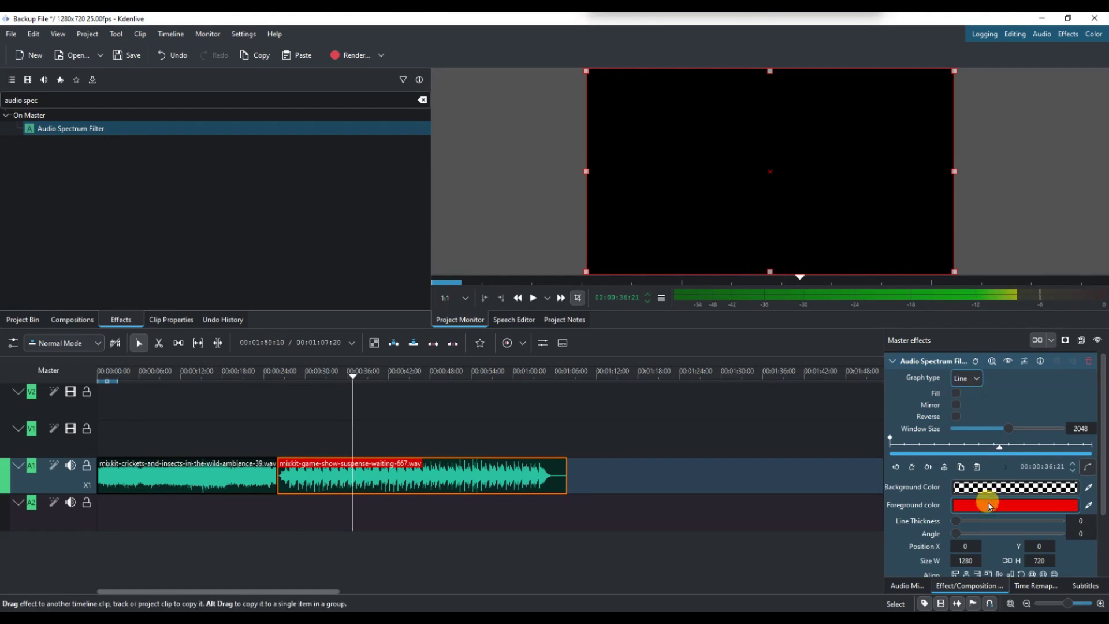
scroll(965, 501, "down", 1)
Delete the crickets clip and play back from near the beginning
left_click(230, 467)
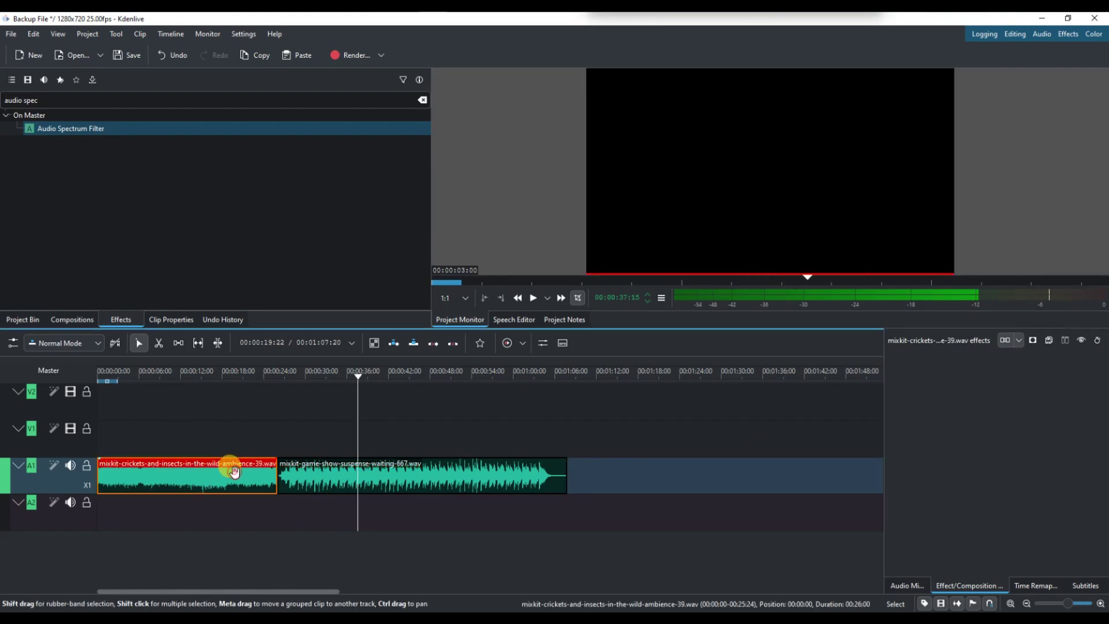
key("Delete")
left_click(122, 373)
key("space")
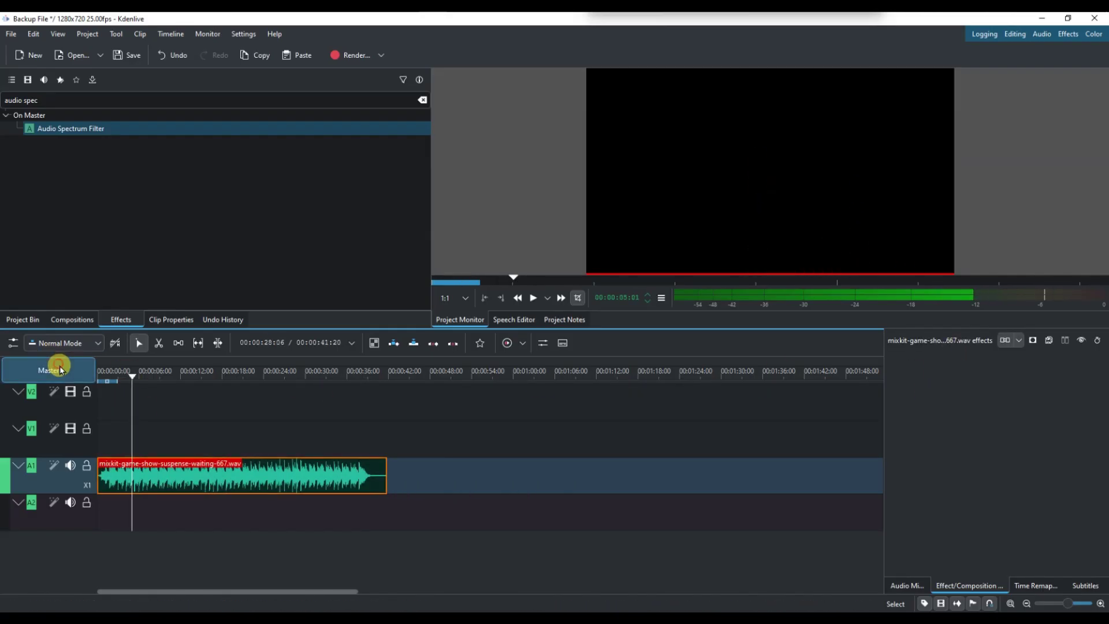
left_click(51, 369)
scroll(1022, 467, "down", 2)
Set spectrum points to 207, line tension to 14, and frequency range 3485–14545
mouse_move(1003, 533)
left_mouse_down()
mouse_move(1046, 541)
mouse_move(1035, 531)
left_mouse_up()
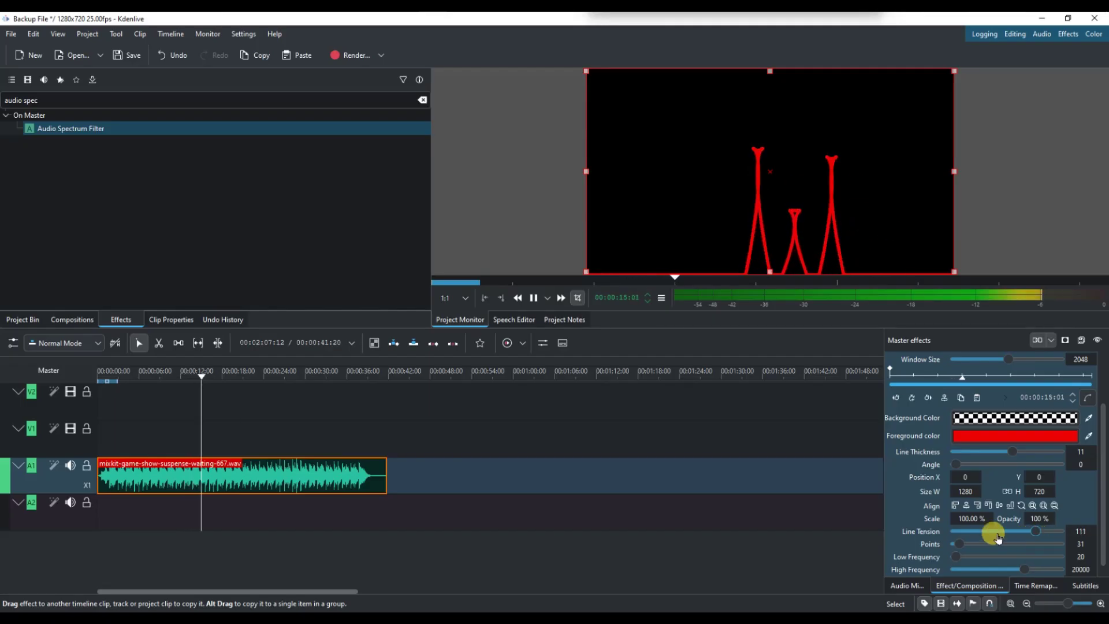
left_click(974, 544)
left_click(1009, 531)
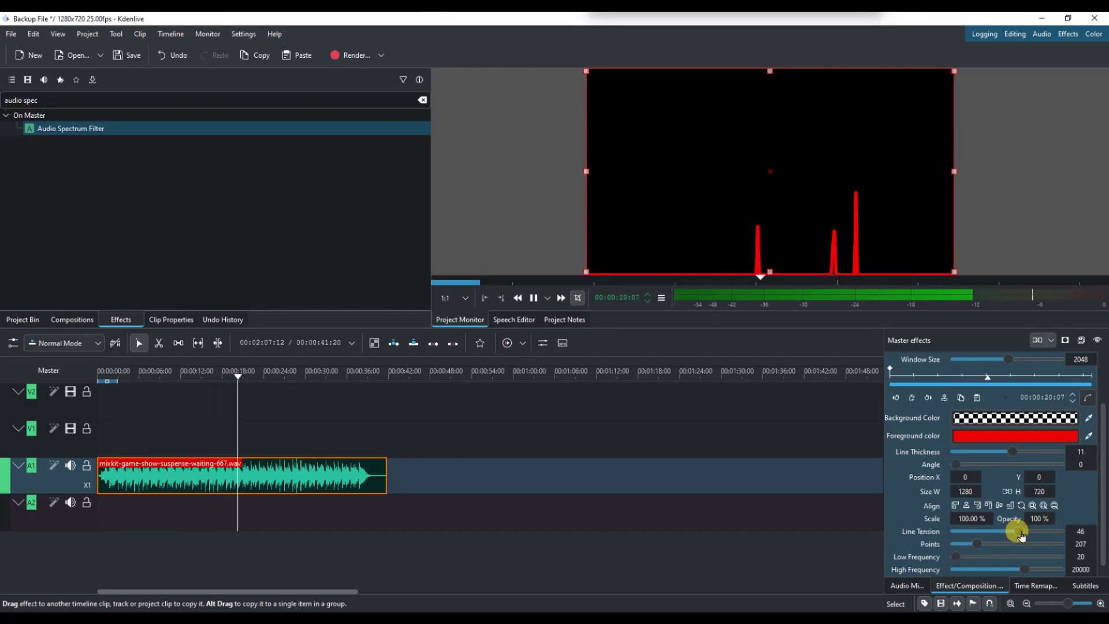
left_click(972, 557)
left_click_drag(973, 559, 955, 558)
left_click(1056, 571)
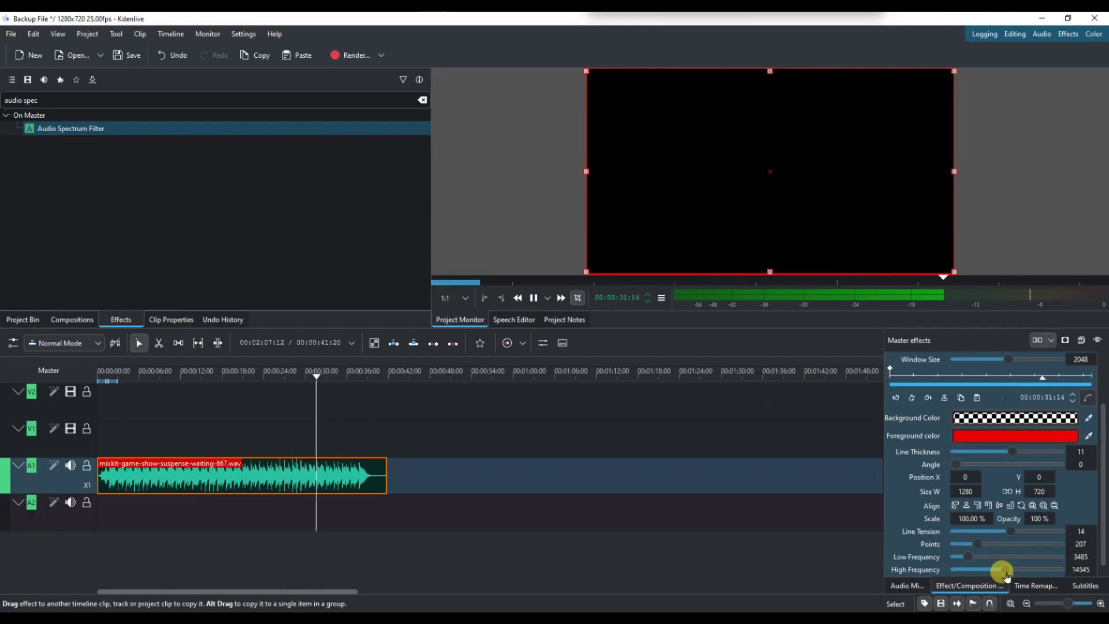
Make the spectrum foreground colour green
left_click(143, 373)
left_click(999, 436)
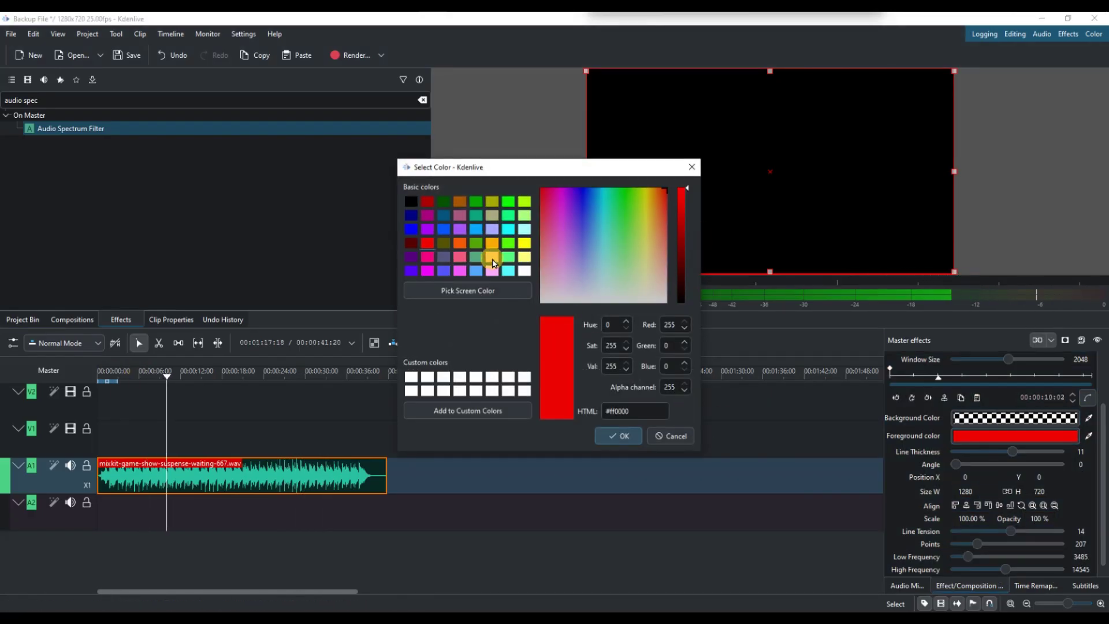
left_click(492, 263)
left_click(619, 436)
Set line tension to -55, high frequency to 8787 Hz, lower threshold, and scale to 38%
left_click_drag(1014, 509, 991, 520)
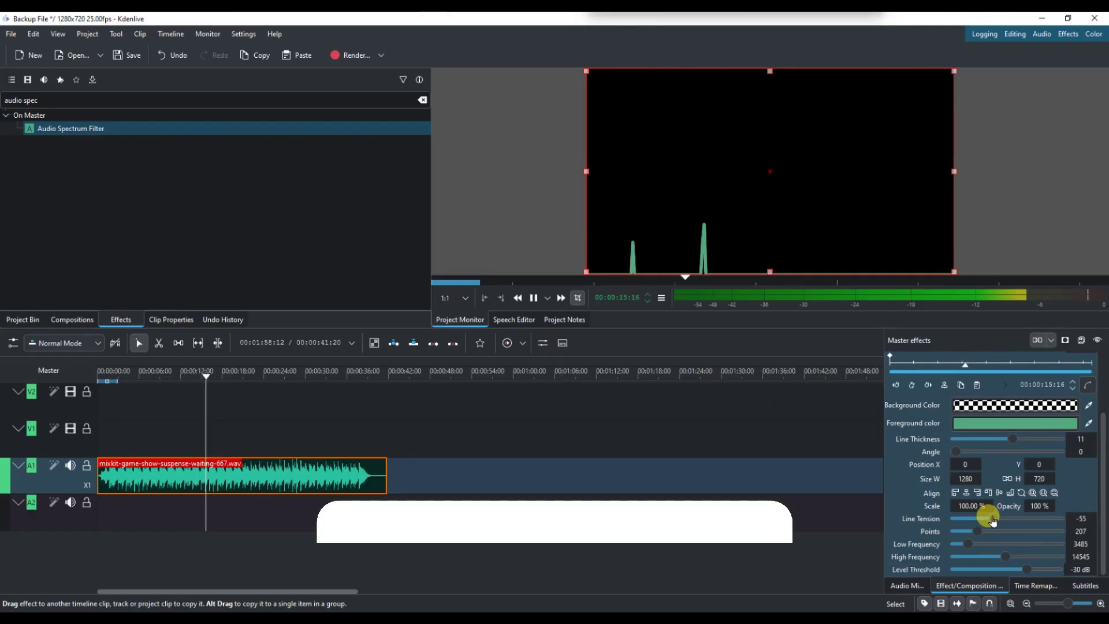
left_click_drag(1026, 569, 985, 556)
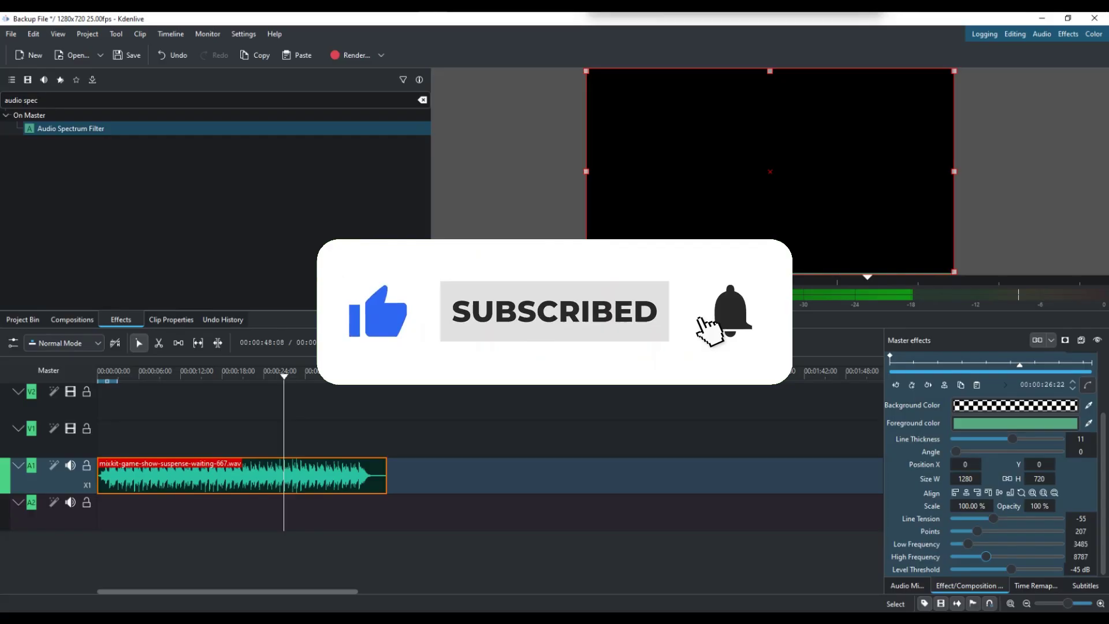
scroll(970, 507, "up", 1)
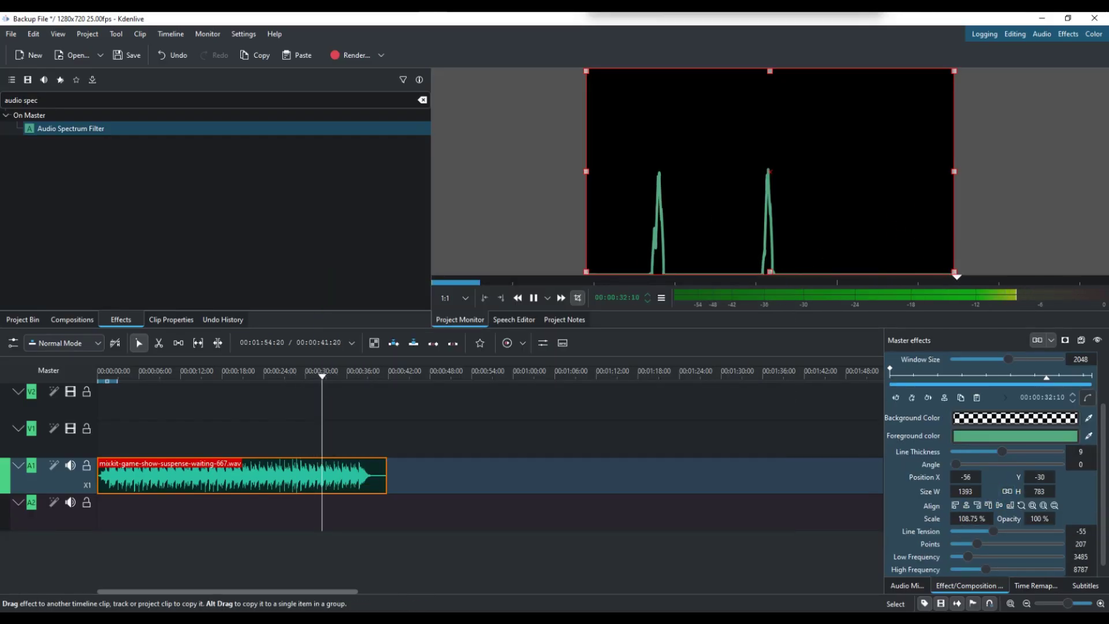
left_click(1032, 505)
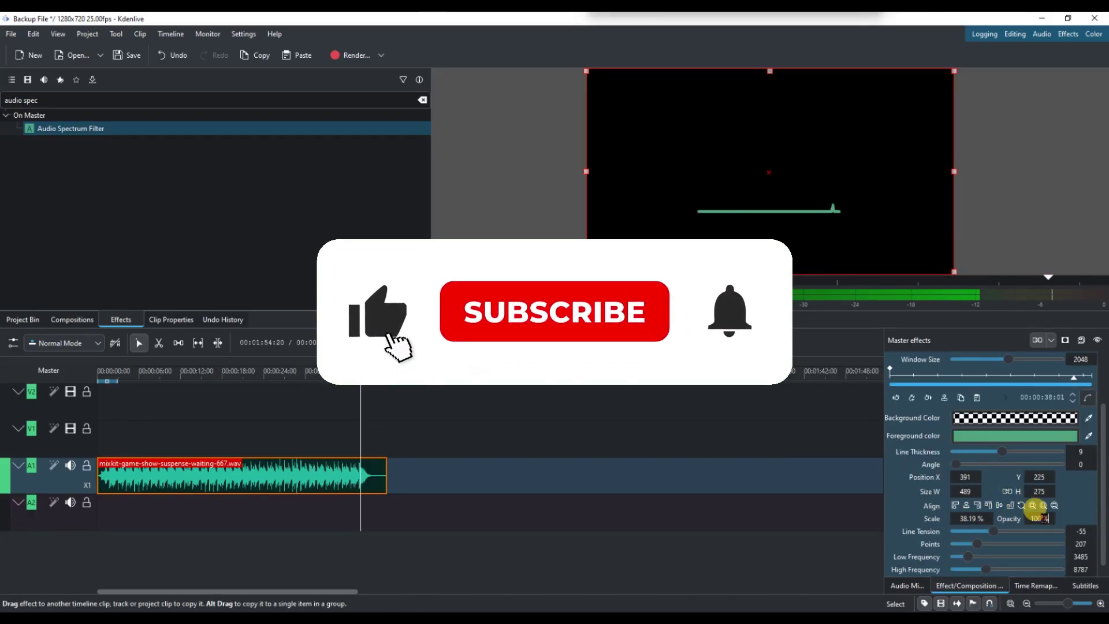